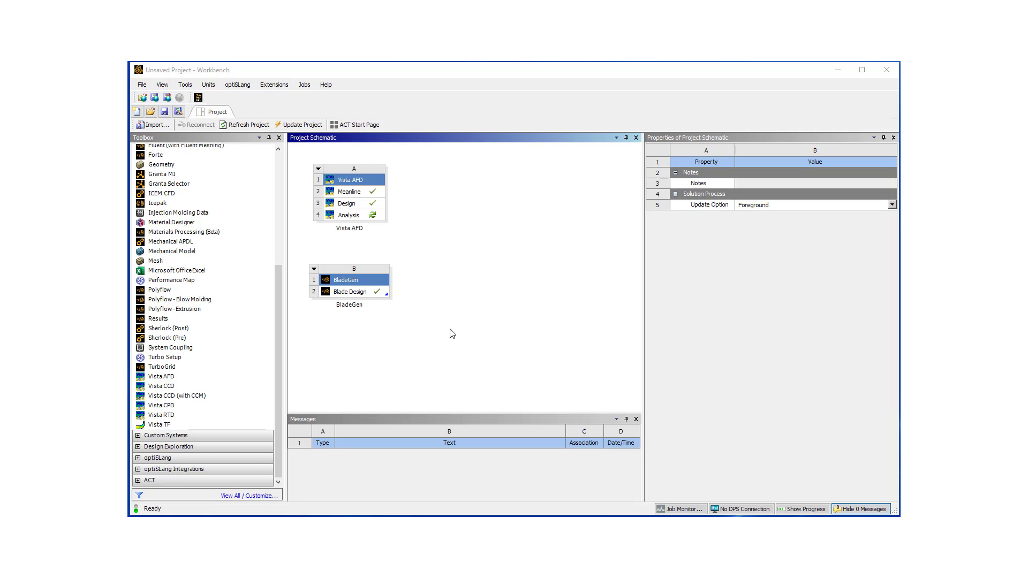
# Create a new TurboGrid system fed by the BladeGen Blade Design via Transfer Data To New
pyautogui.click(373, 295)
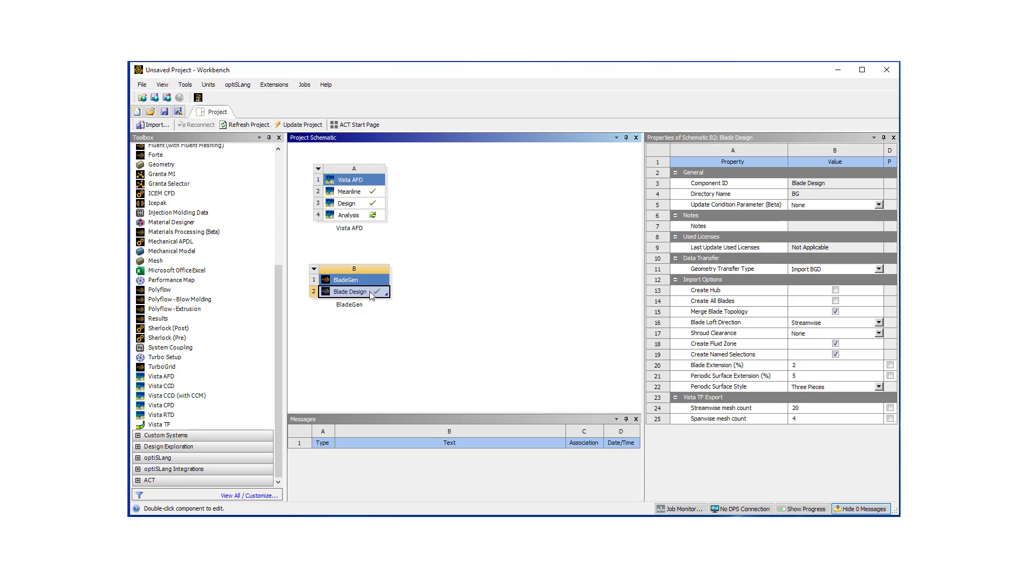
pyautogui.rightClick(372, 295)
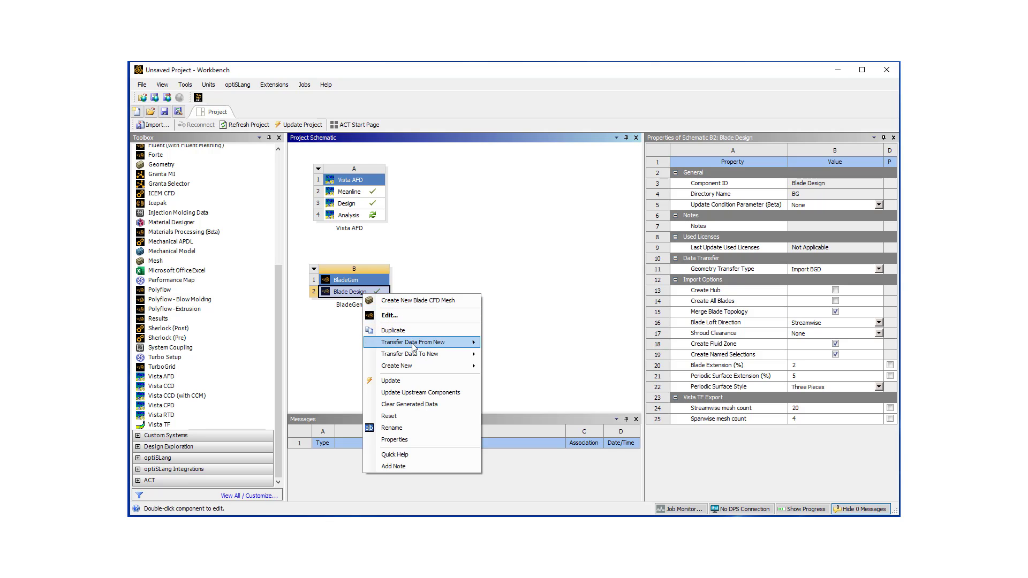
pyautogui.moveTo(422, 355)
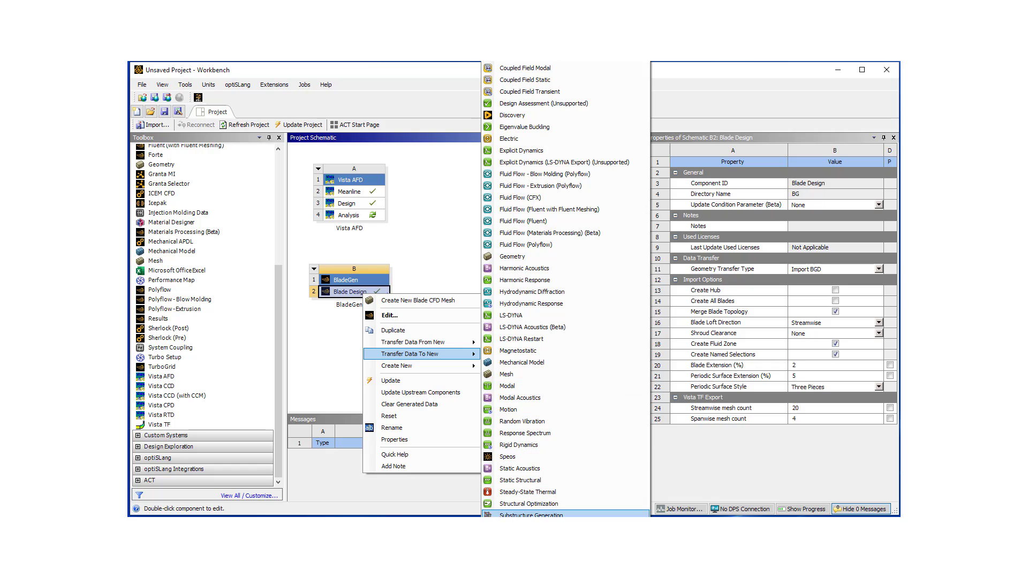
pyautogui.click(527, 515)
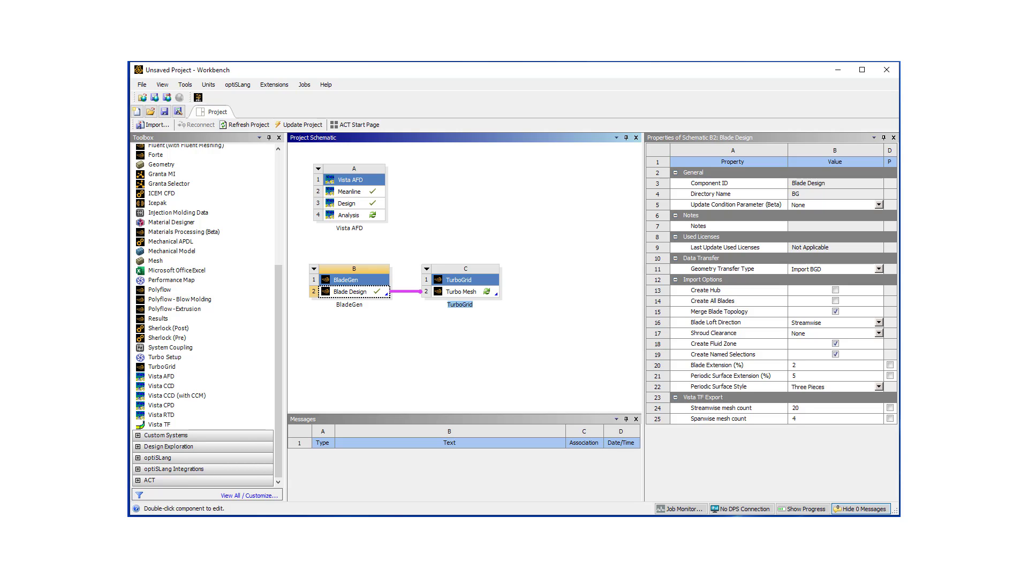
# Launch TurboGrid from the Turbo Mesh cell and orbit the axial fan blade passage geometry
pyautogui.doubleClick(457, 293)
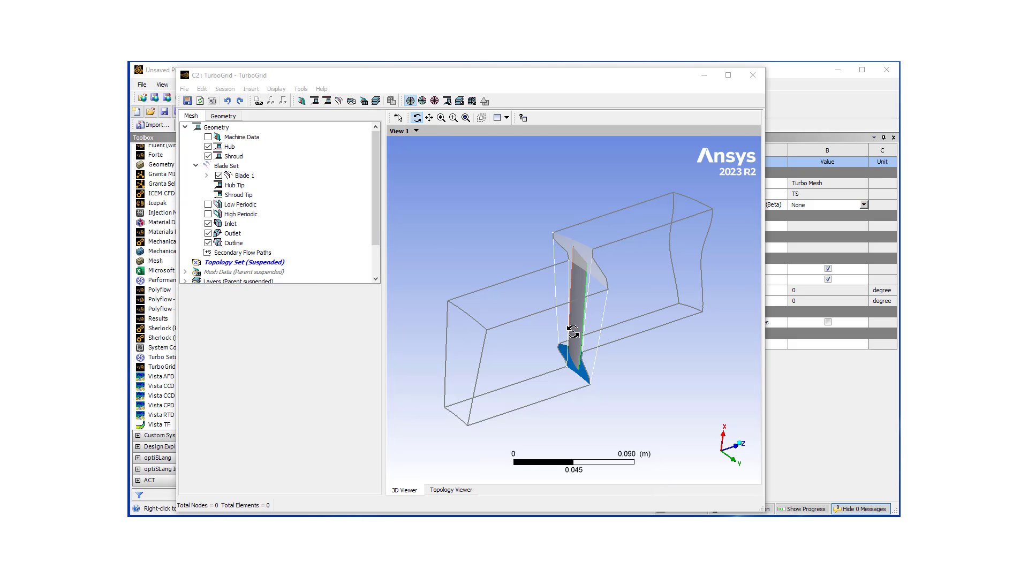
pyautogui.moveTo(523, 351)
pyautogui.mouseDown()
pyautogui.moveTo(487, 375)
pyautogui.moveTo(528, 376)
pyautogui.moveTo(521, 362)
pyautogui.mouseUp()
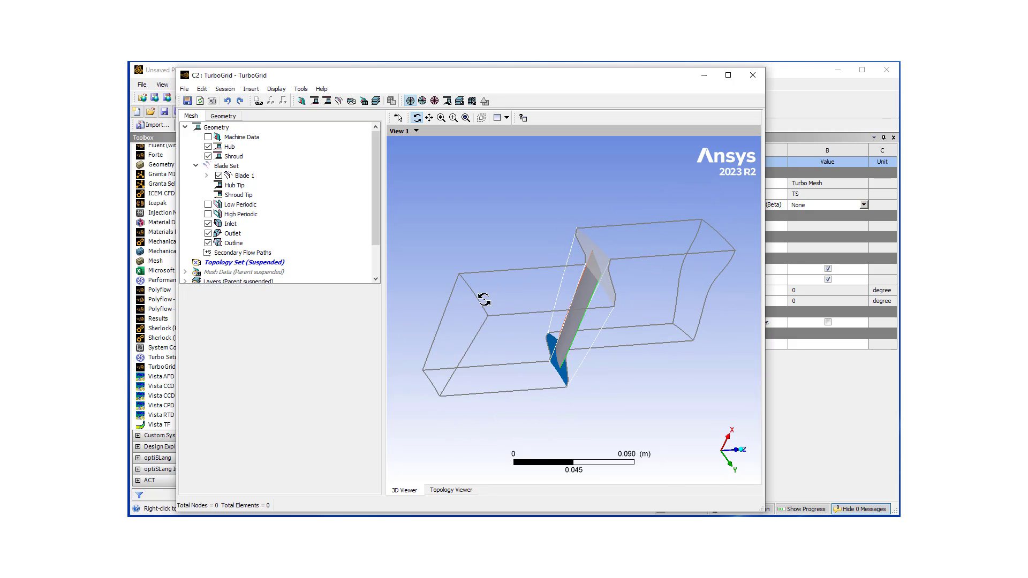
pyautogui.moveTo(554, 309)
pyautogui.mouseDown()
pyautogui.moveTo(526, 313)
pyautogui.moveTo(525, 324)
pyautogui.moveTo(547, 324)
pyautogui.moveTo(551, 335)
pyautogui.moveTo(545, 260)
pyautogui.moveTo(544, 312)
pyautogui.mouseUp()
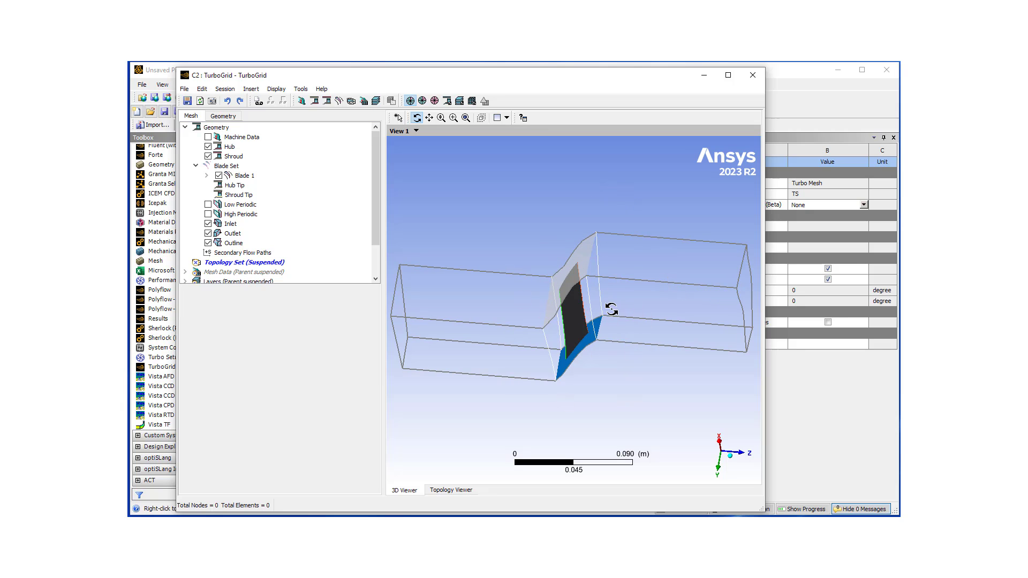
pyautogui.moveTo(612, 310); pyautogui.dragTo(649, 285)
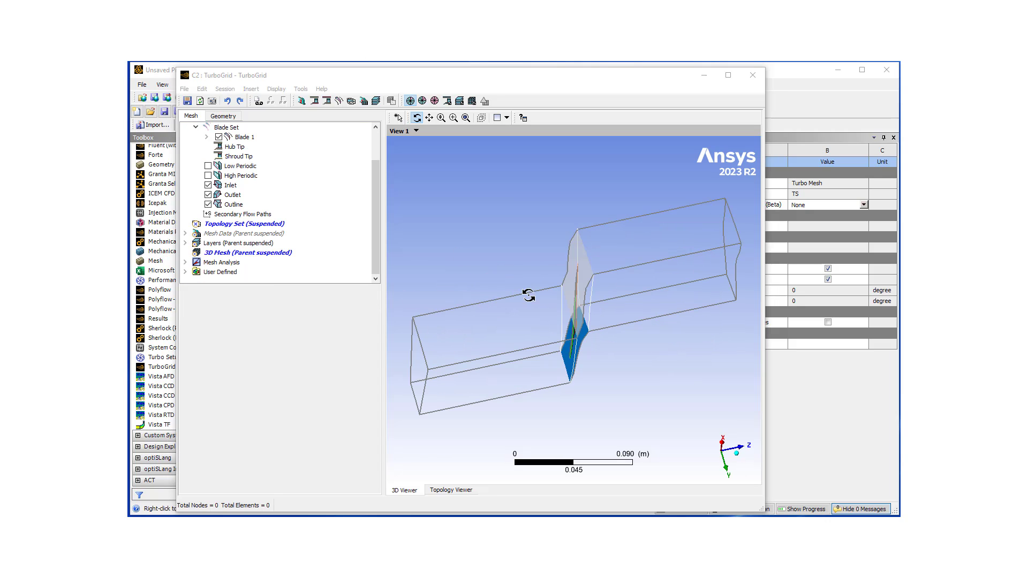
pyautogui.moveTo(528, 292)
pyautogui.mouseDown()
pyautogui.moveTo(526, 248)
pyautogui.moveTo(526, 272)
pyautogui.mouseUp()
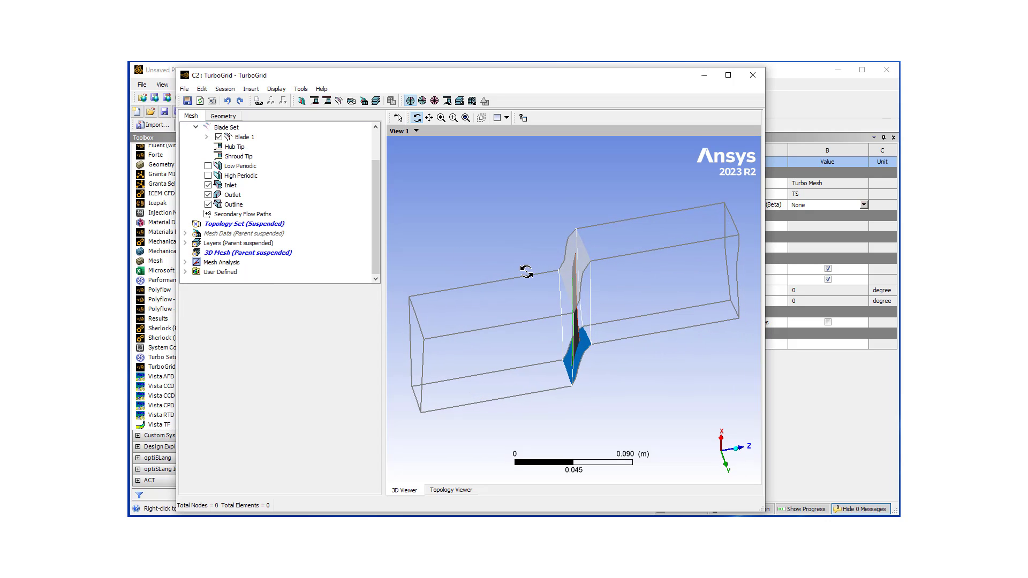
# Unsuspend the Topology Set to generate the 402849-node, 378600-element hex mesh
pyautogui.rightClick(248, 225)
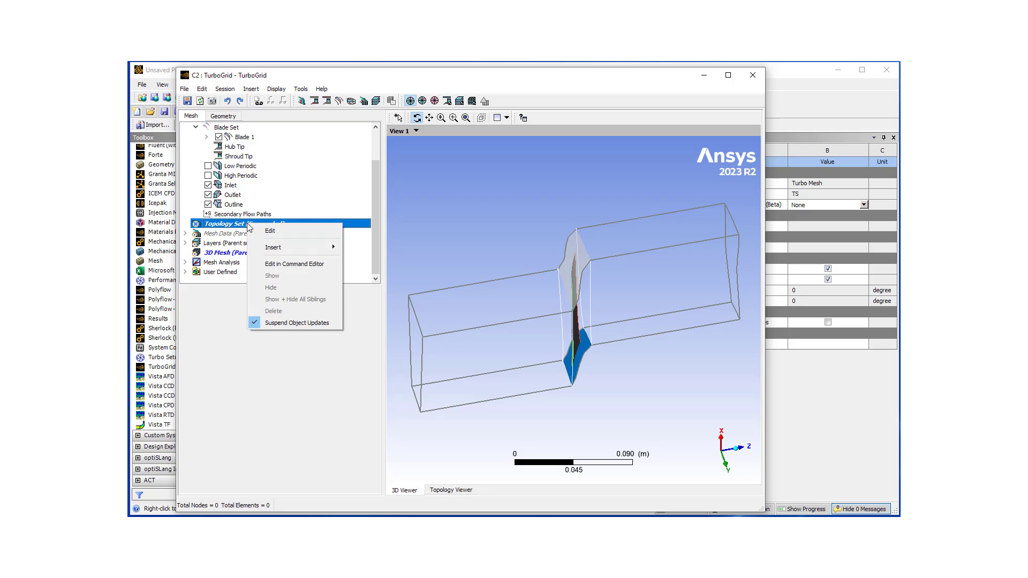
pyautogui.click(293, 322)
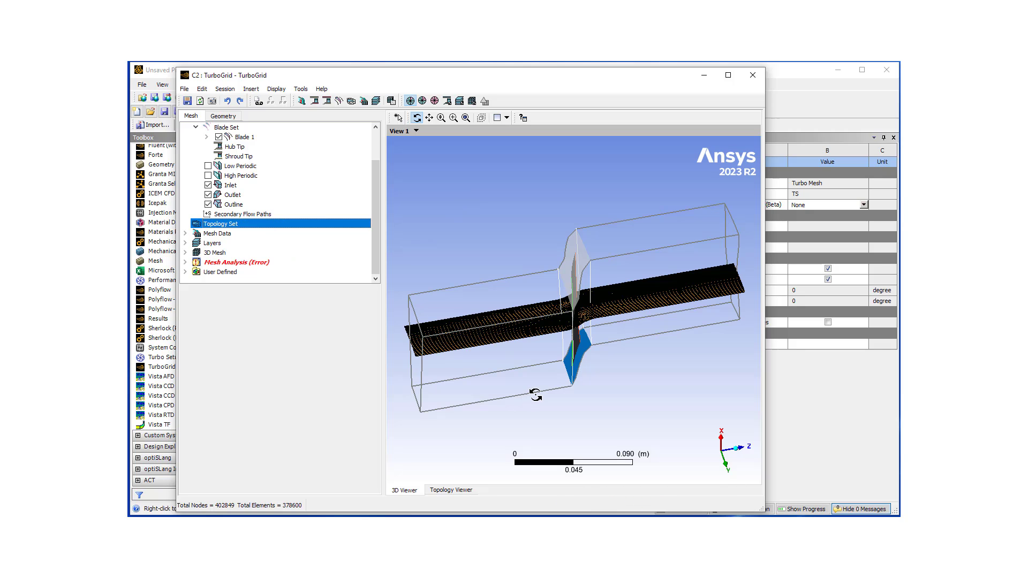
# Zoom in and orbit the view around the blade to inspect the hub mesh
pyautogui.scroll(1, 565, 324)
pyautogui.scroll(2, 565, 324)
pyautogui.moveTo(565, 324); pyautogui.dragTo(447, 405)
pyautogui.scroll(2, 576, 327)
pyautogui.scroll(1, 610, 320)
pyautogui.scroll(-1, 575, 348)
pyautogui.scroll(-1, 447, 404)
pyautogui.scroll(6, 604, 336)
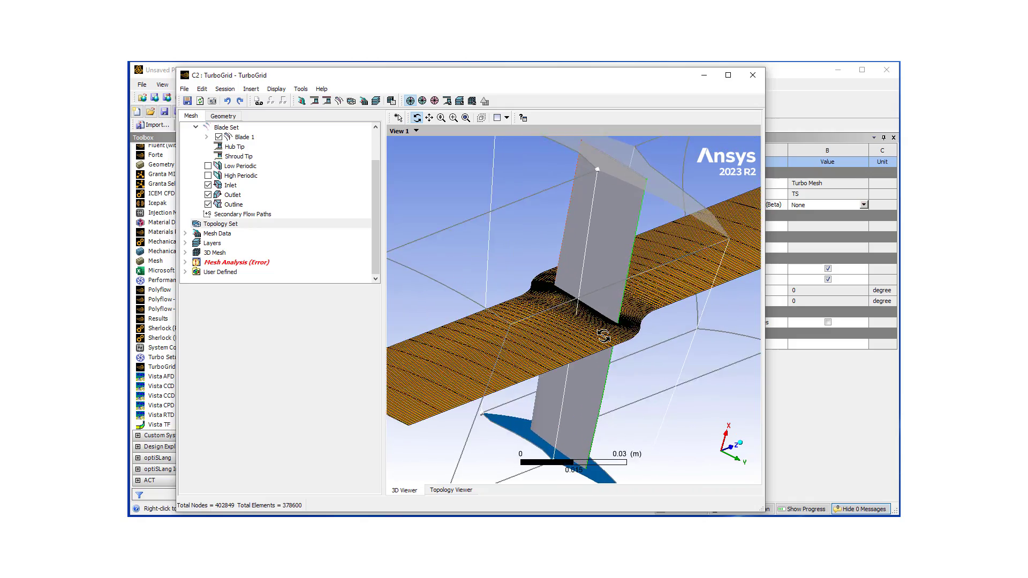
# Tilt and zoom closer to the blade's leading edge, then reset the view and rotate again
pyautogui.moveTo(589, 339); pyautogui.dragTo(429, 397)
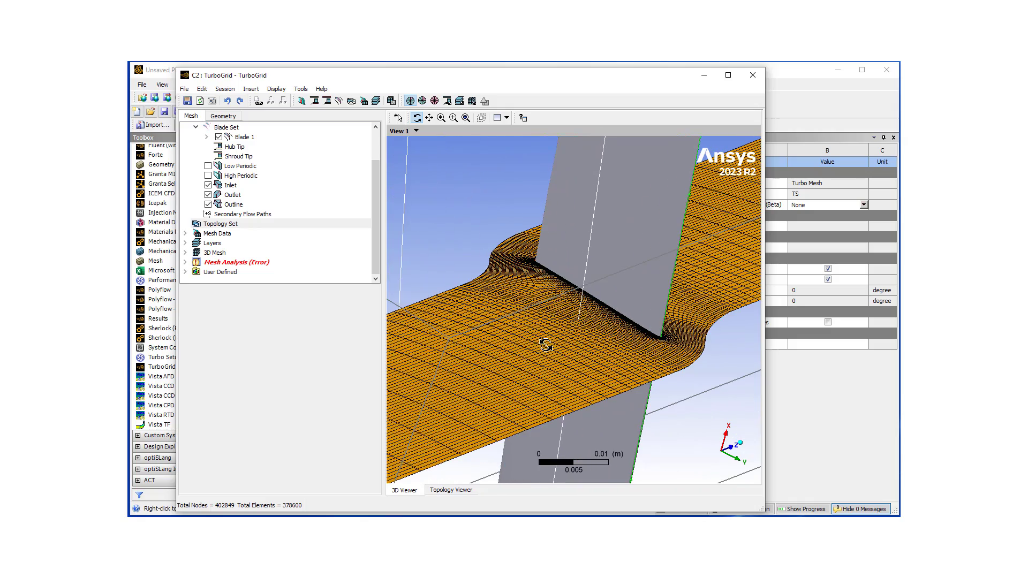
pyautogui.moveTo(560, 366); pyautogui.dragTo(572, 320)
pyautogui.scroll(2, 659, 368)
pyautogui.scroll(2, 523, 356)
pyautogui.scroll(2, 476, 364)
pyautogui.scroll(1, 572, 320)
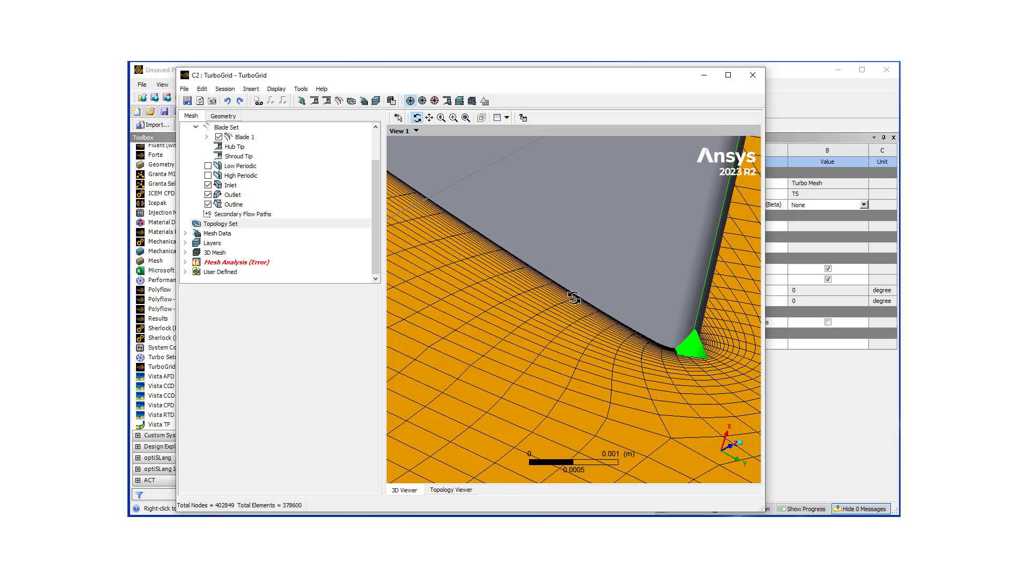
pyautogui.press('r')
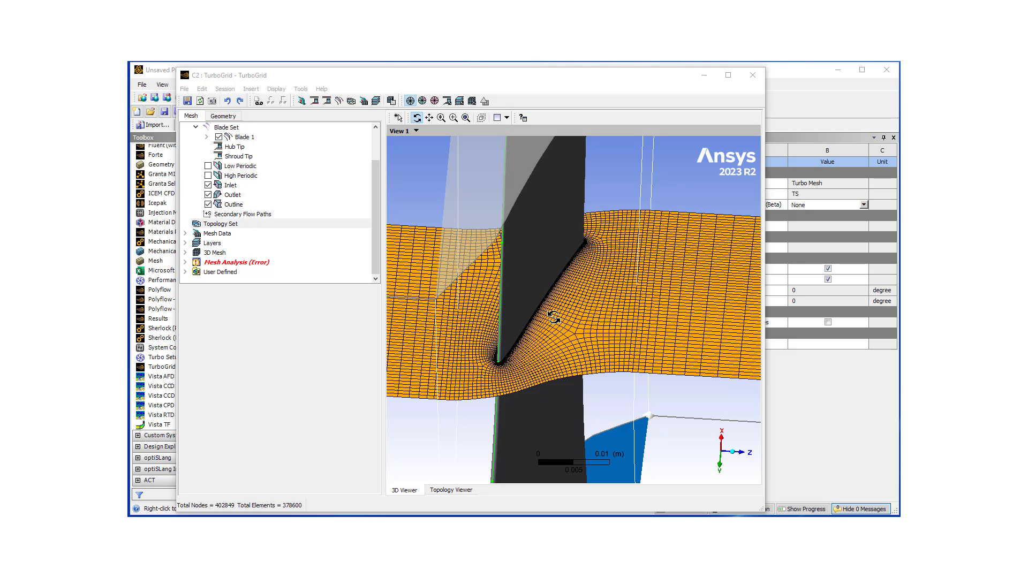
pyautogui.moveTo(553, 317); pyautogui.dragTo(536, 303)
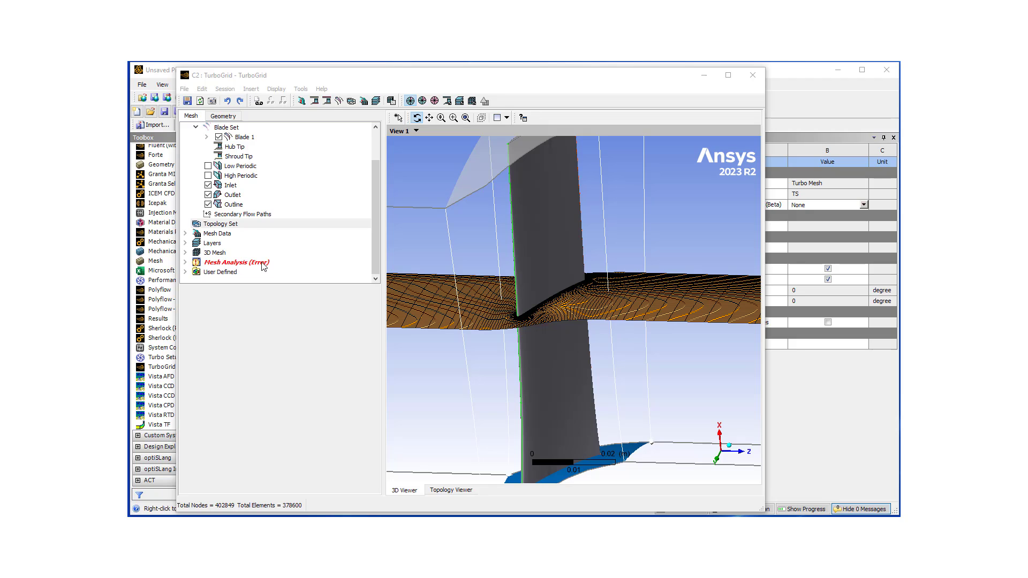
# Review Mesh Statistics under Mesh Analysis, noting Edge Length Ratio 2302.56 failing, then close it
pyautogui.click(185, 262)
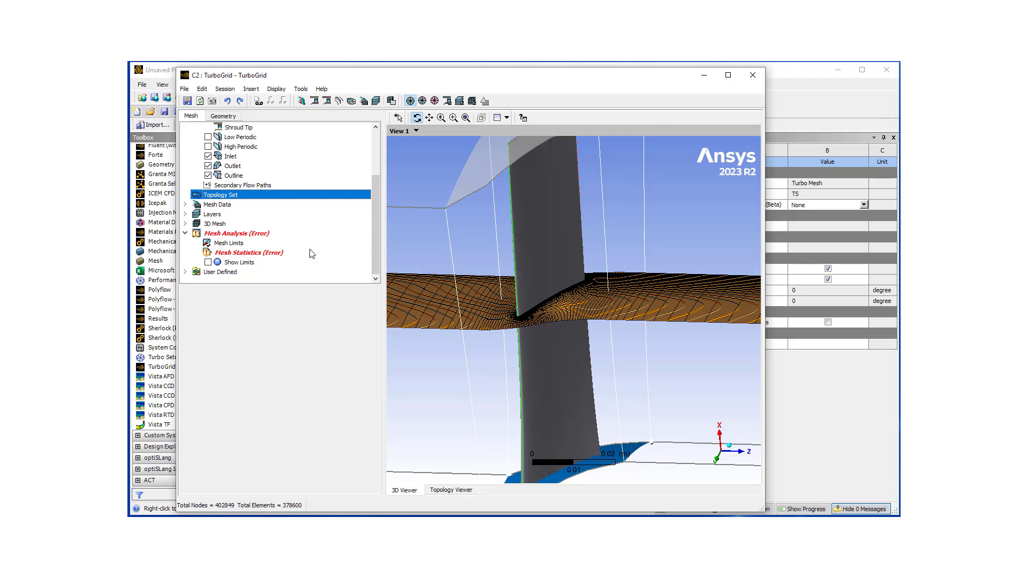
pyautogui.doubleClick(260, 253)
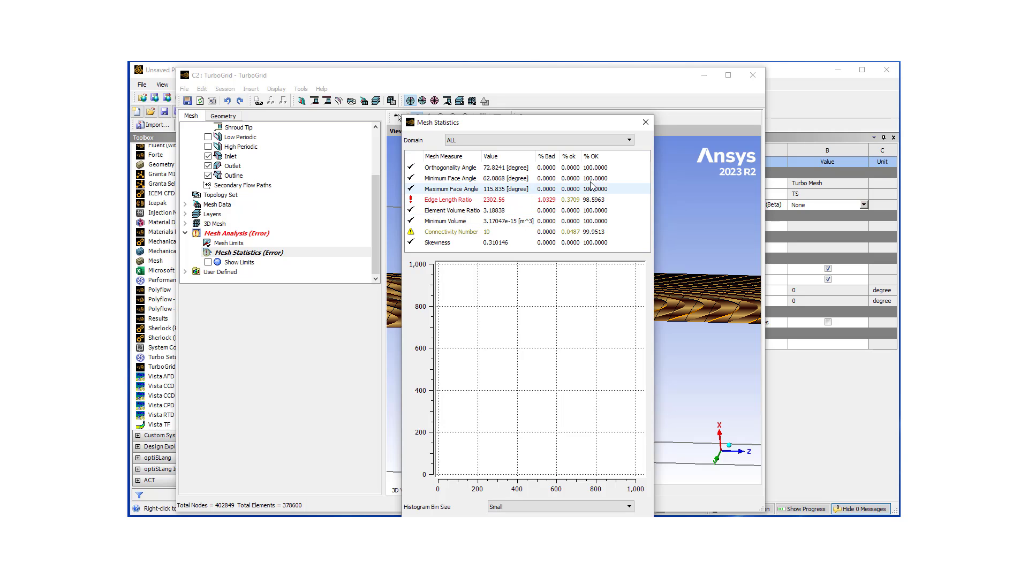
pyautogui.click(645, 122)
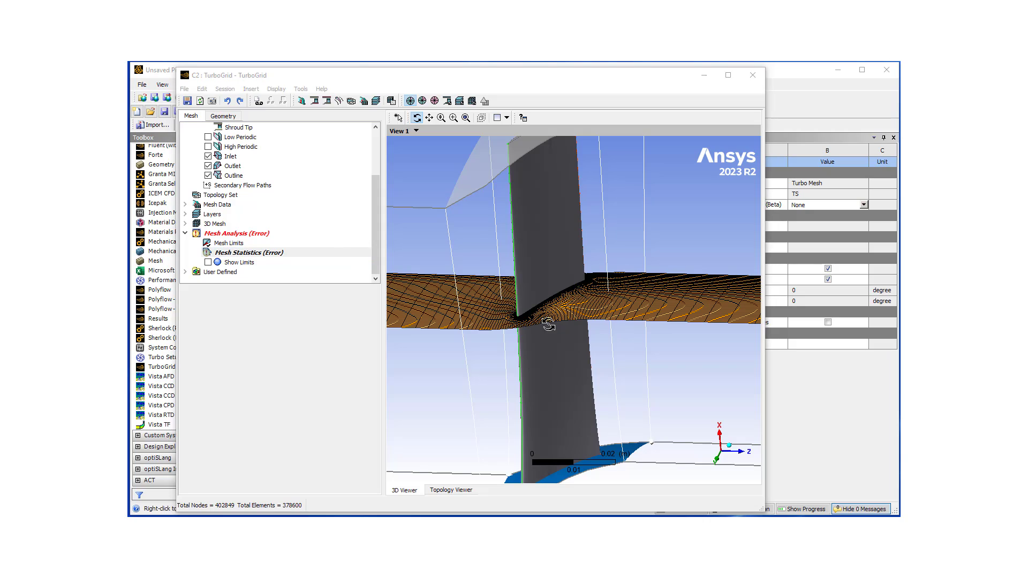
# Expand the Mesh Data settings and the list of 3D mesh regions in the tree
pyautogui.moveTo(547, 324)
pyautogui.mouseDown()
pyautogui.moveTo(557, 345)
pyautogui.moveTo(541, 323)
pyautogui.moveTo(557, 338)
pyautogui.moveTo(559, 326)
pyautogui.mouseUp()
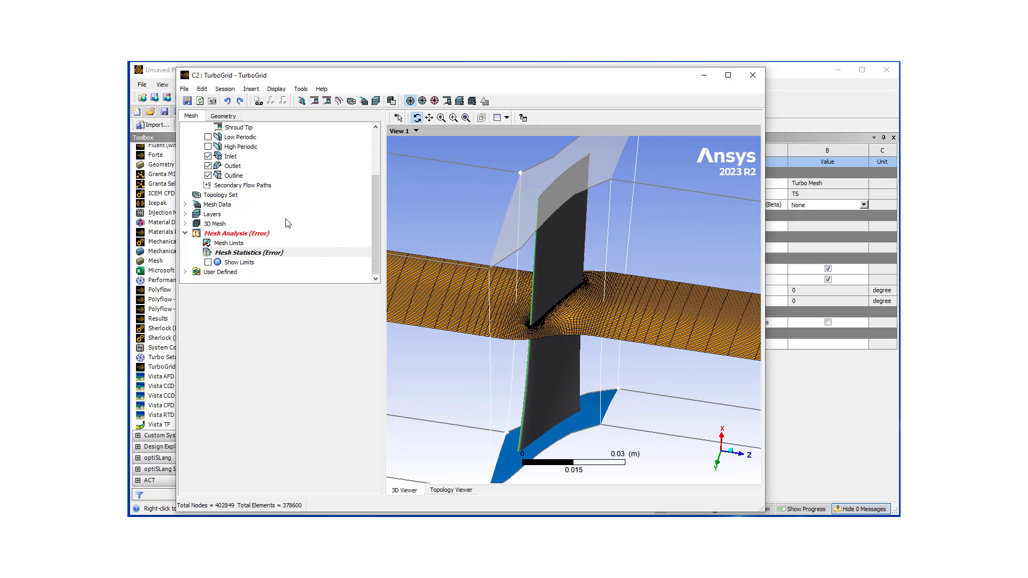
pyautogui.scroll(3, 288, 224)
pyautogui.scroll(-3, 288, 223)
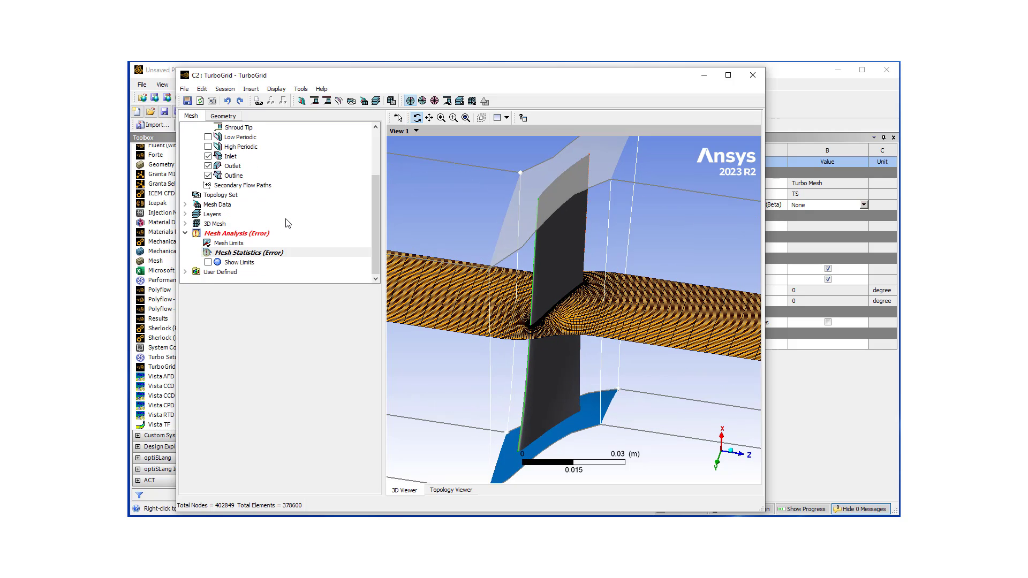
pyautogui.click(185, 204)
pyautogui.scroll(-1, 305, 203)
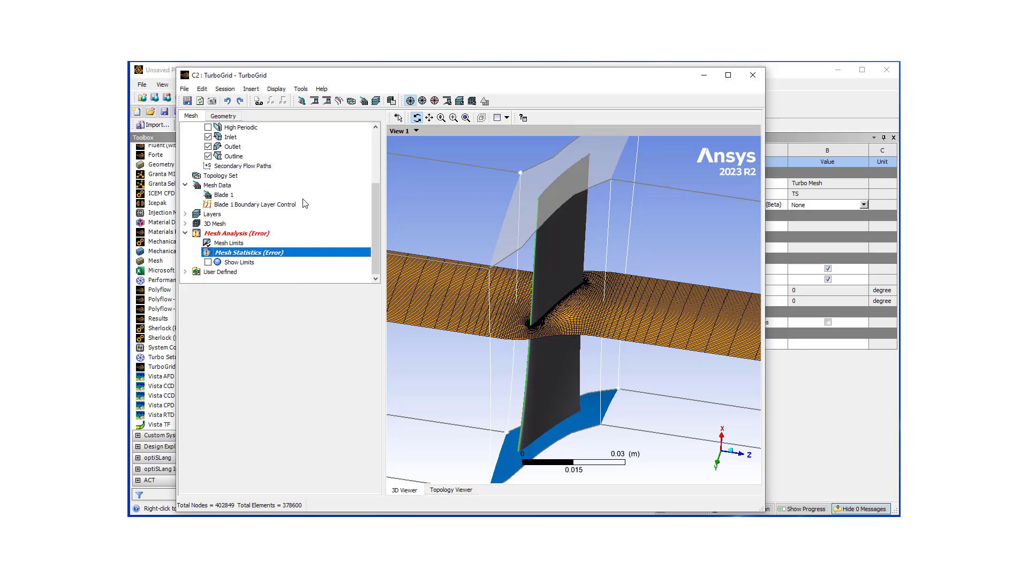
pyautogui.click(185, 224)
pyautogui.moveTo(448, 272); pyautogui.dragTo(273, 282)
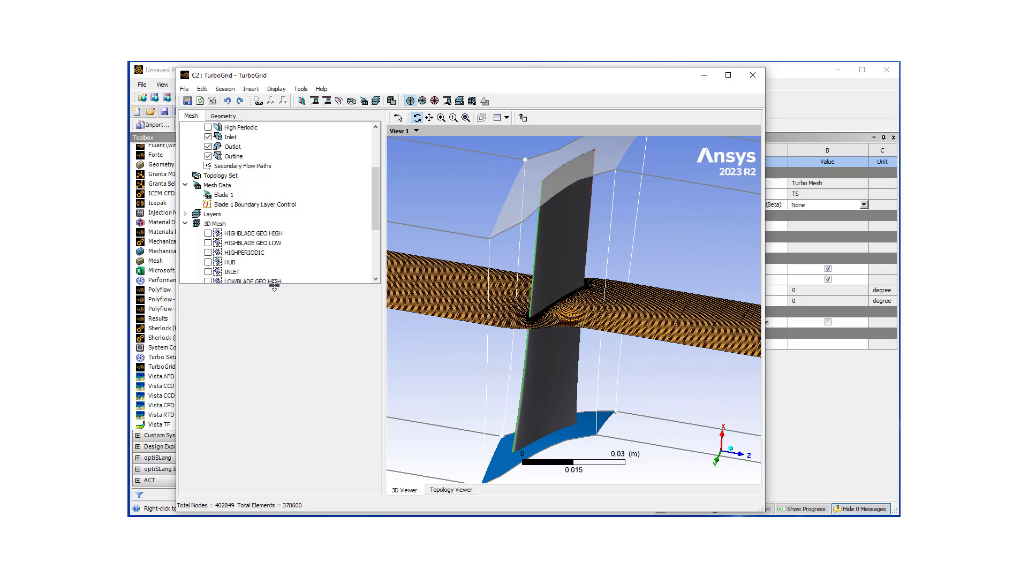
# Show the HIGHBLADE GEO HIGH and LOW meshes, briefly preview HIGHPERIODIC, then show HUB
pyautogui.click(215, 233)
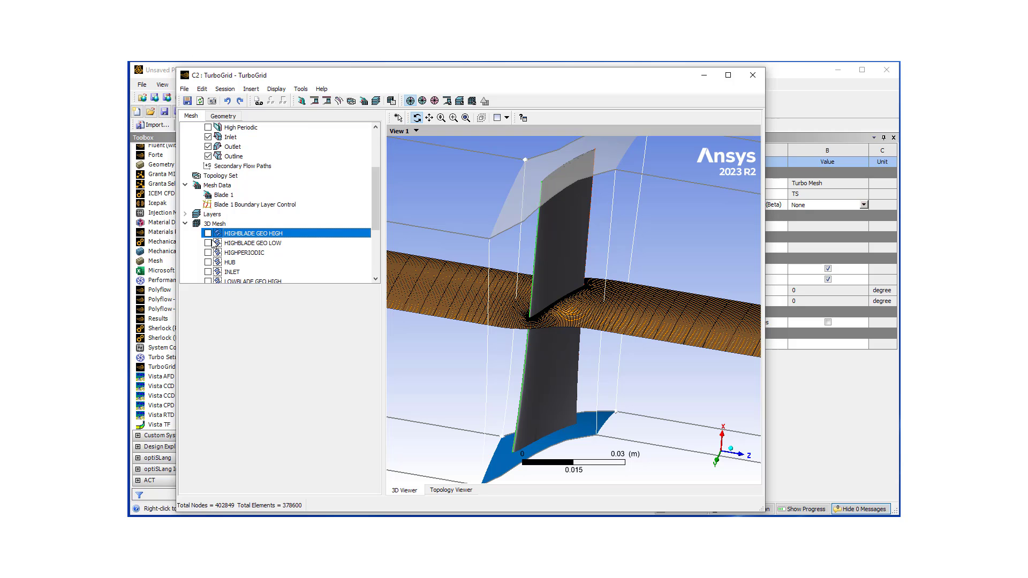
pyautogui.click(208, 234)
pyautogui.moveTo(529, 352); pyautogui.dragTo(475, 349)
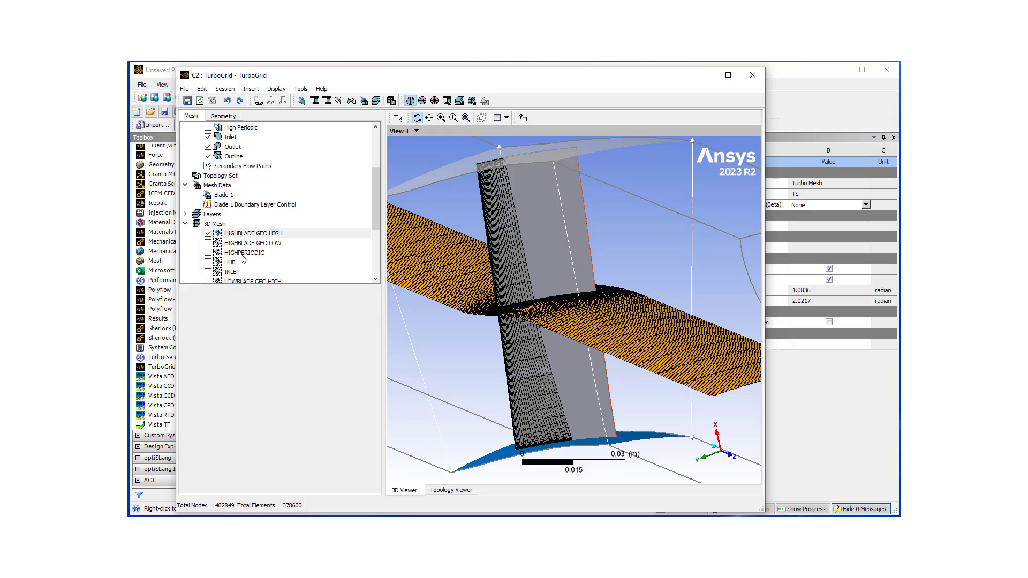
pyautogui.click(208, 243)
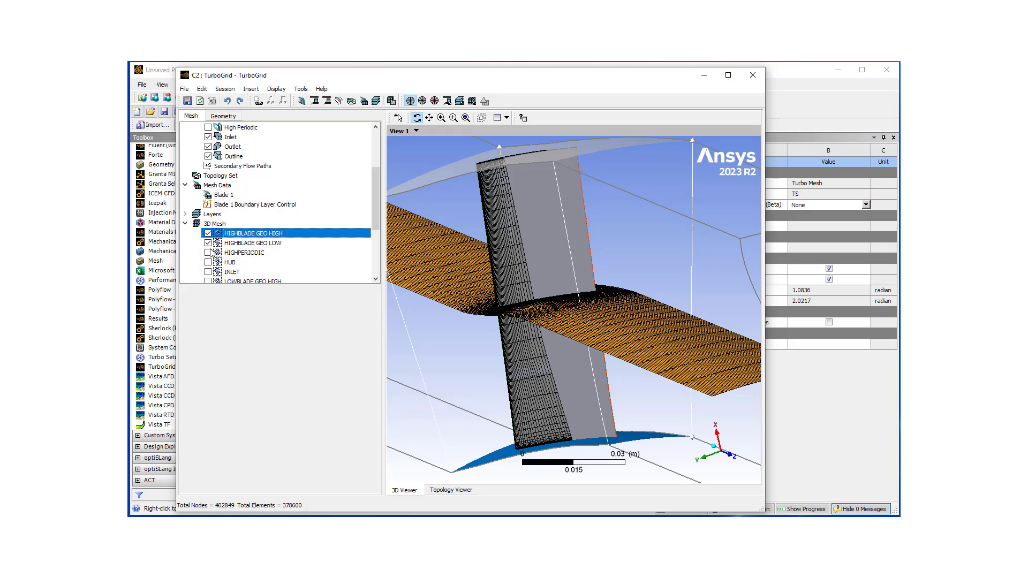
pyautogui.click(208, 253)
pyautogui.moveTo(591, 303); pyautogui.dragTo(496, 341)
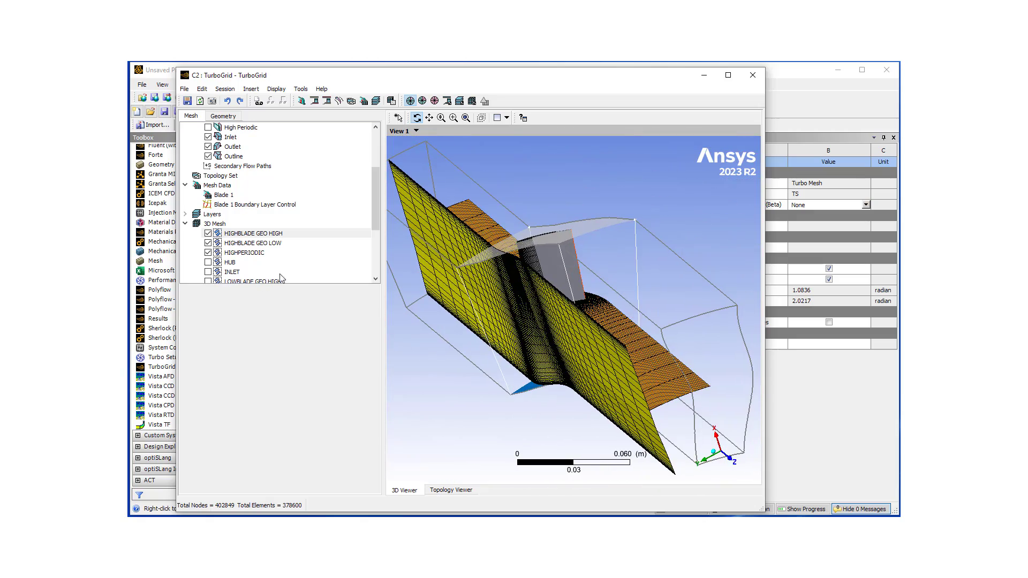
pyautogui.click(208, 253)
pyautogui.click(209, 262)
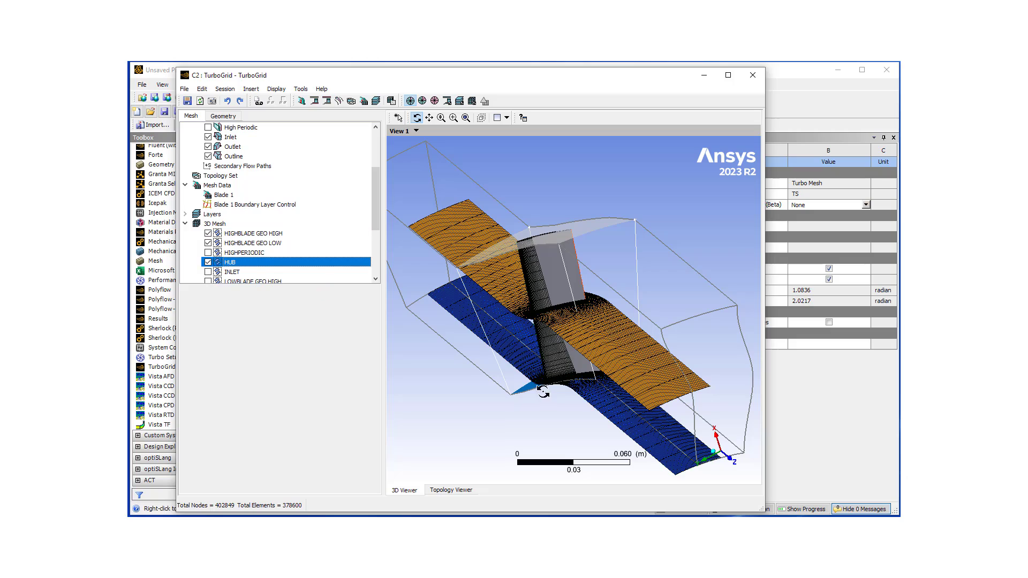
pyautogui.moveTo(531, 369)
pyautogui.mouseDown()
pyautogui.moveTo(556, 382)
pyautogui.moveTo(520, 364)
pyautogui.mouseUp()
# Briefly preview INLET and LOWPERIODIC meshes, hide HUB, and show LOWBLADE GEO LOW
pyautogui.scroll(-2, 304, 256)
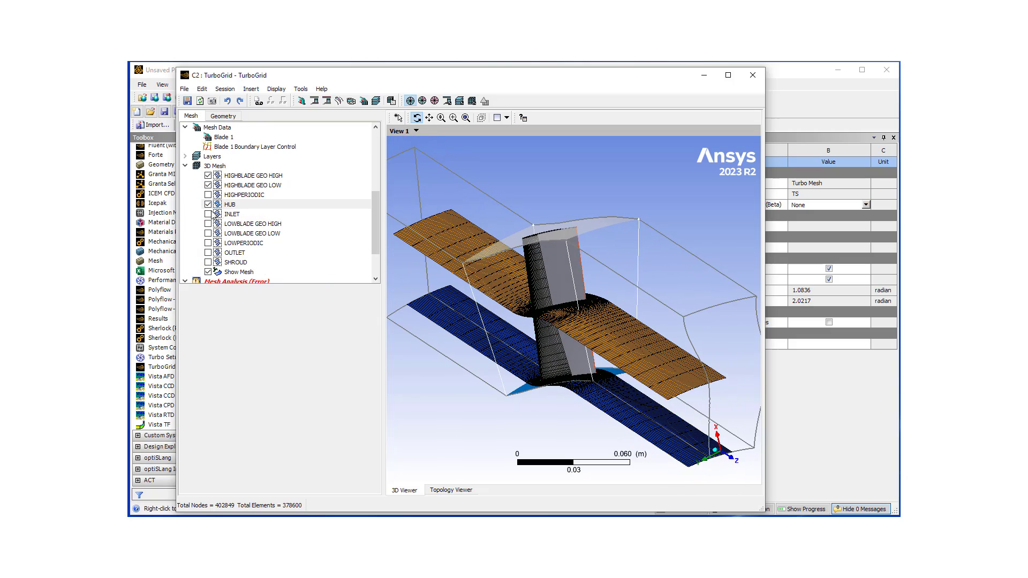
pyautogui.click(209, 214)
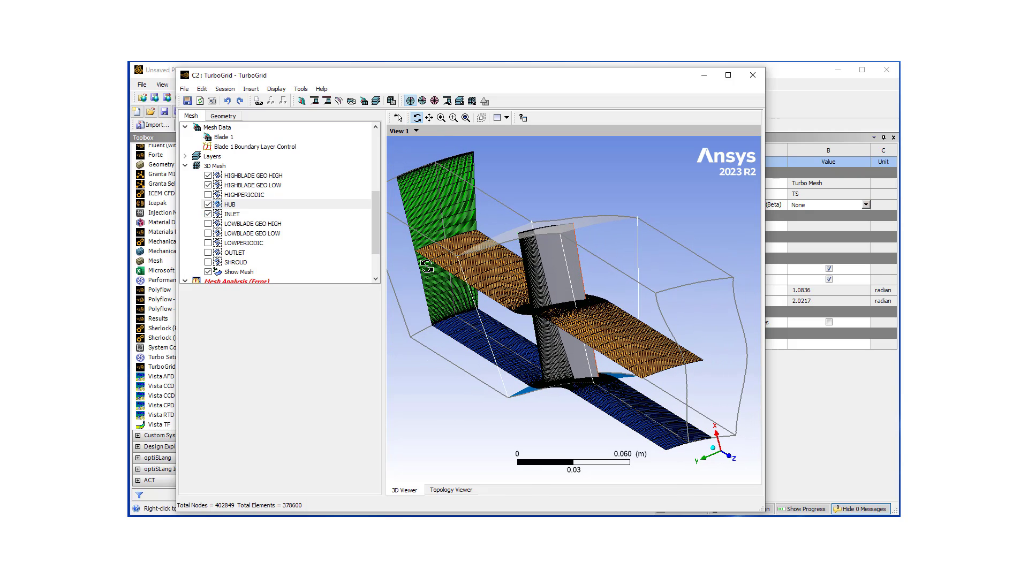
pyautogui.click(209, 215)
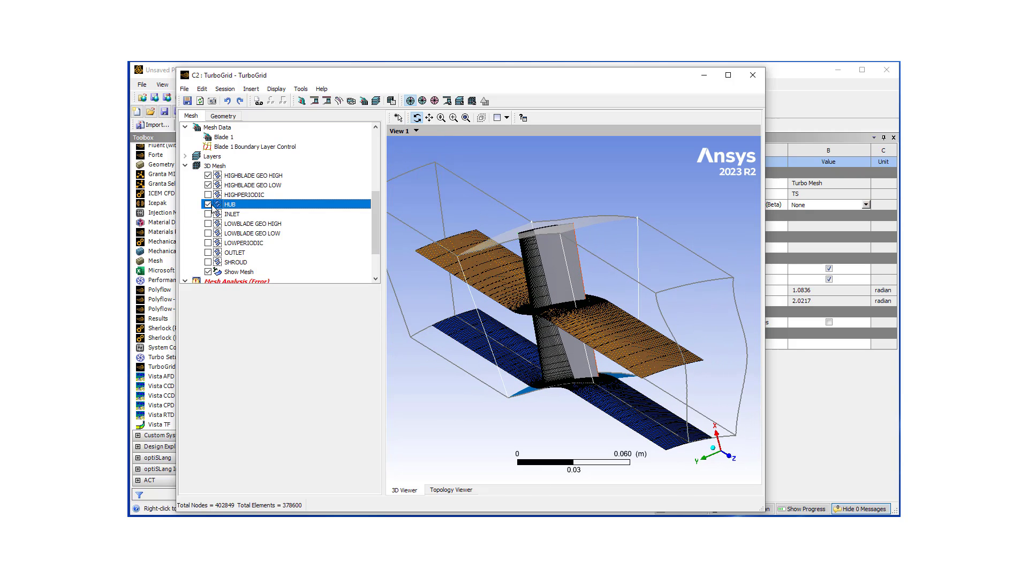
pyautogui.click(209, 204)
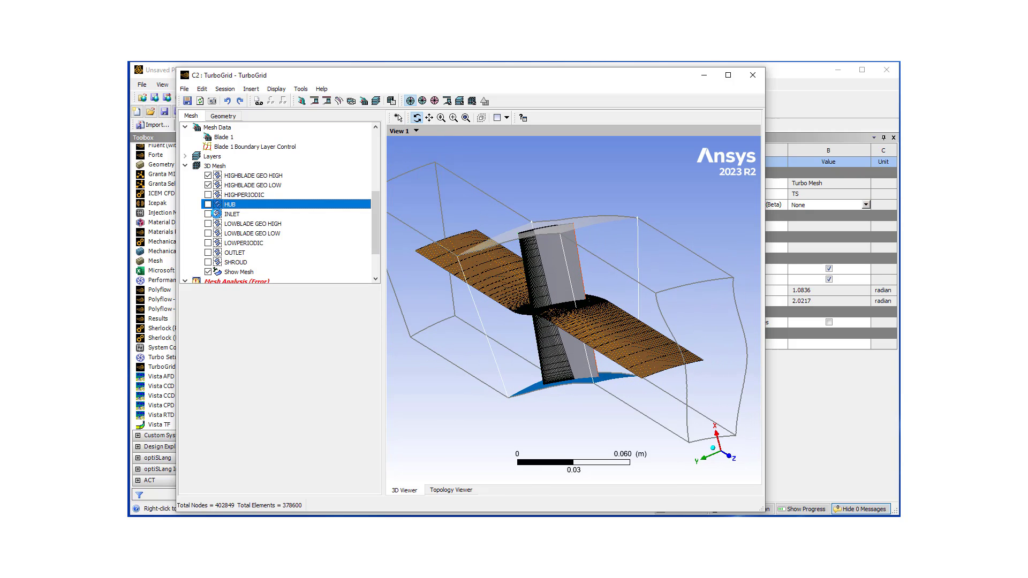
pyautogui.click(208, 243)
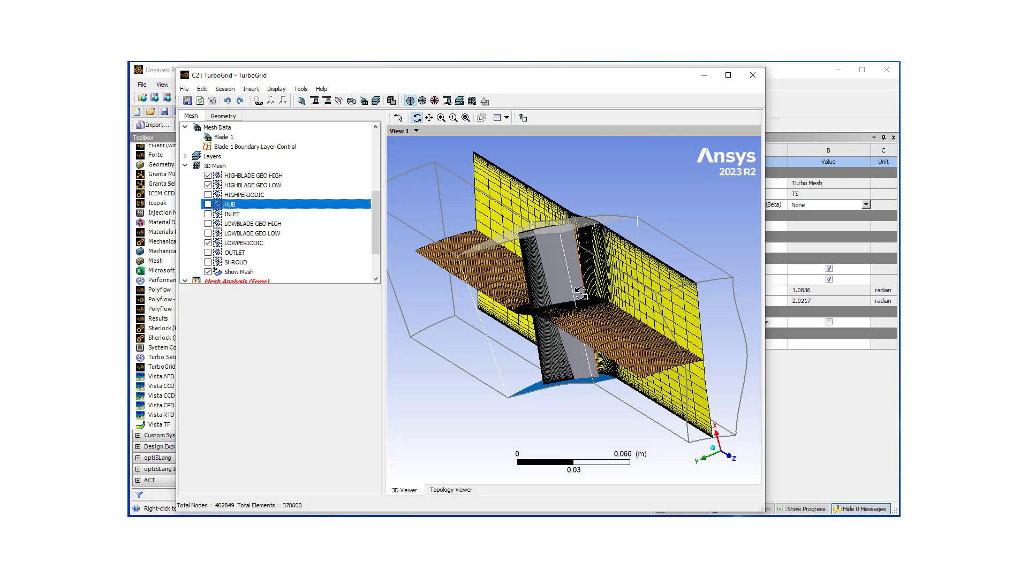
pyautogui.click(208, 244)
pyautogui.click(209, 233)
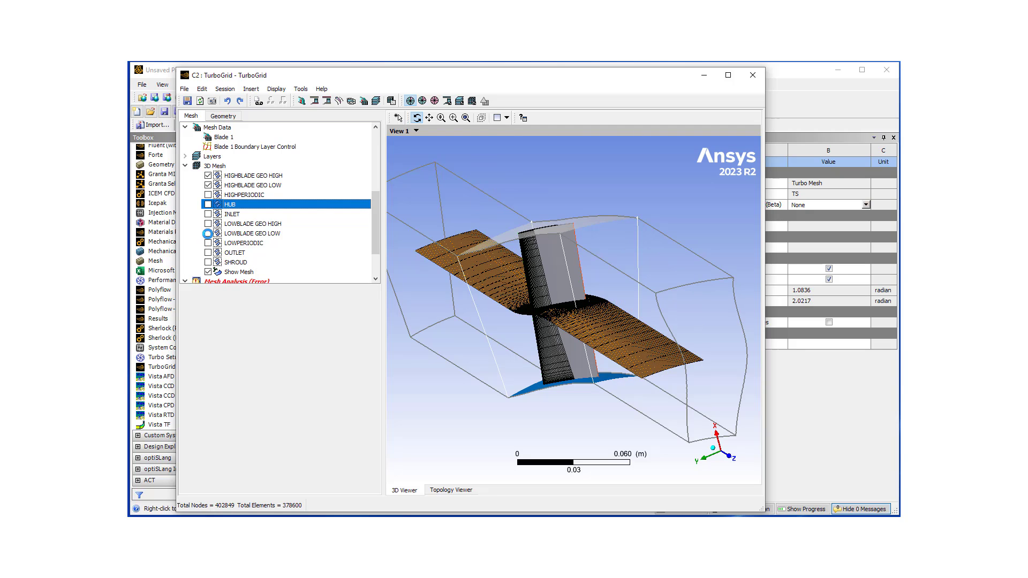
# Orbit and zoom around the blade surface meshes until the blade stands upright
pyautogui.moveTo(587, 312); pyautogui.dragTo(637, 335)
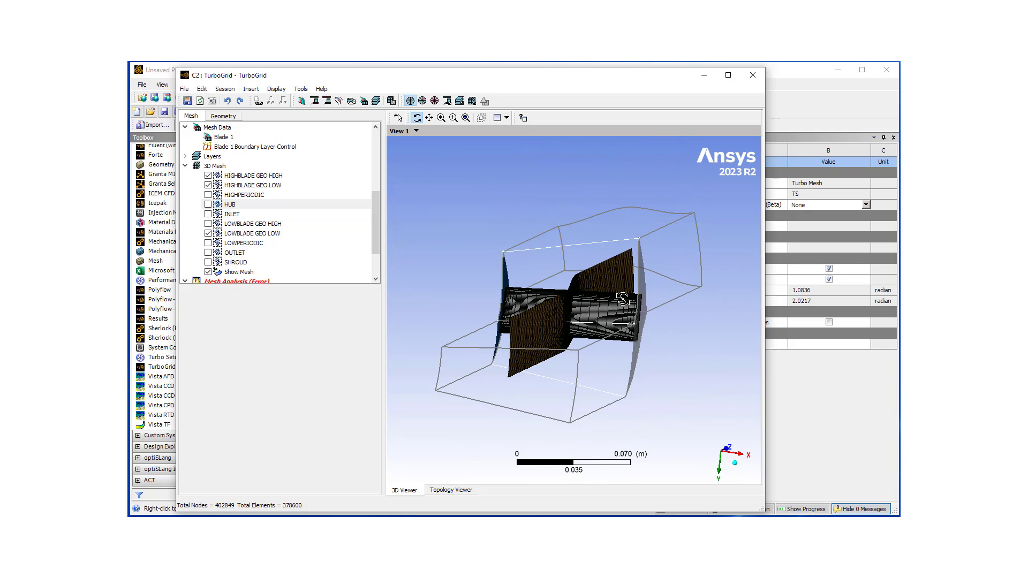
pyautogui.scroll(5, 630, 310)
pyautogui.scroll(2, 619, 269)
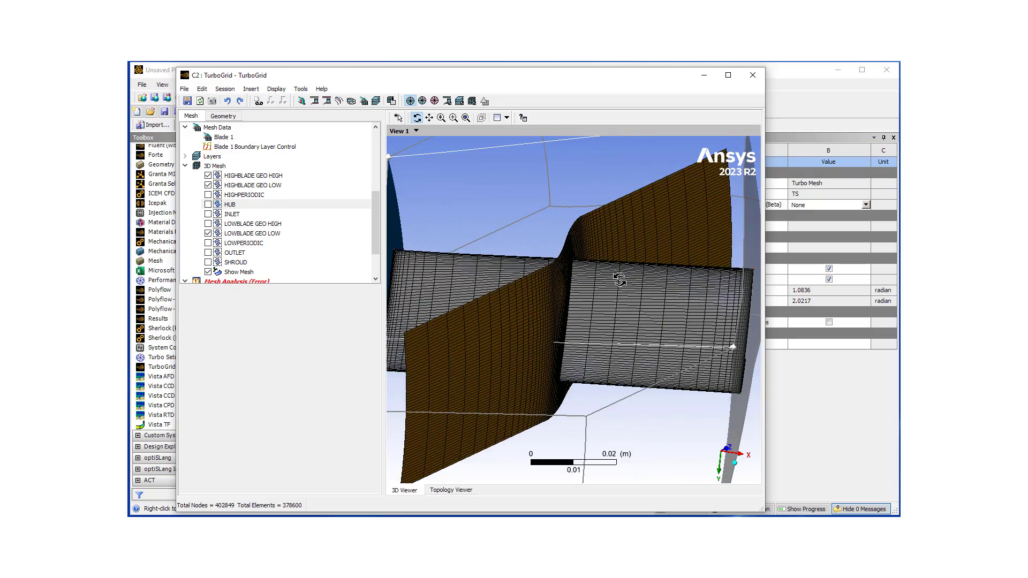
pyautogui.moveTo(615, 275); pyautogui.dragTo(611, 300)
pyautogui.scroll(-2, 611, 300)
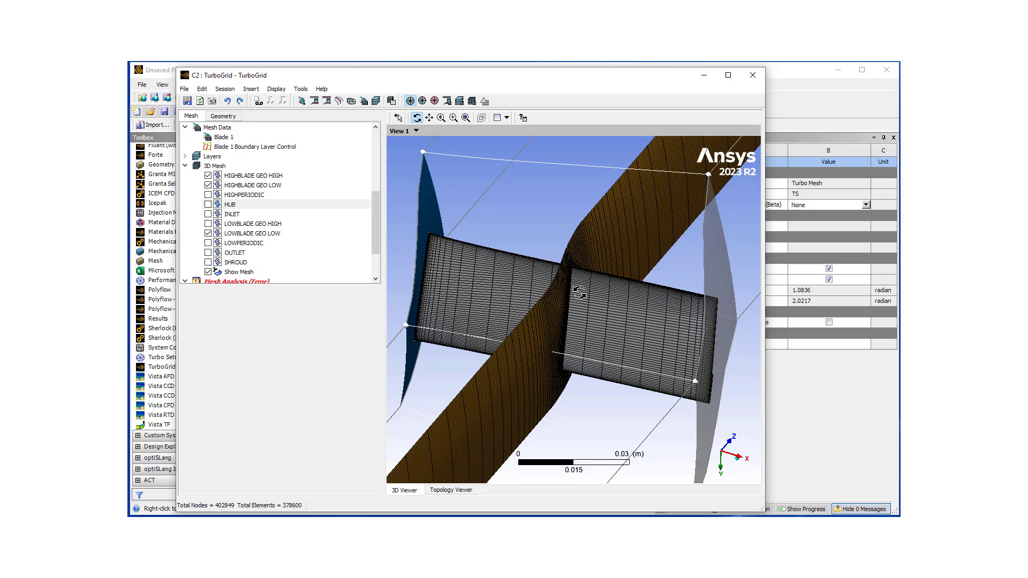
pyautogui.moveTo(595, 312); pyautogui.dragTo(557, 278)
# Open Mesh Data and review Passage, Hub Tip, Shroud Tip, Inlet and Outlet (H-Grid, expansion rate 1.2) settings
pyautogui.doubleClick(217, 127)
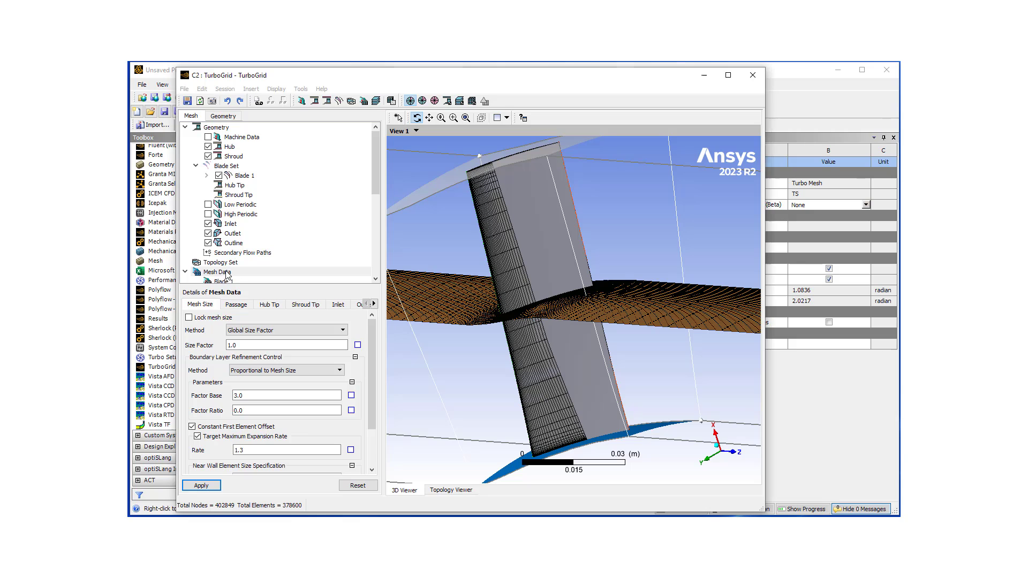
pyautogui.click(229, 272)
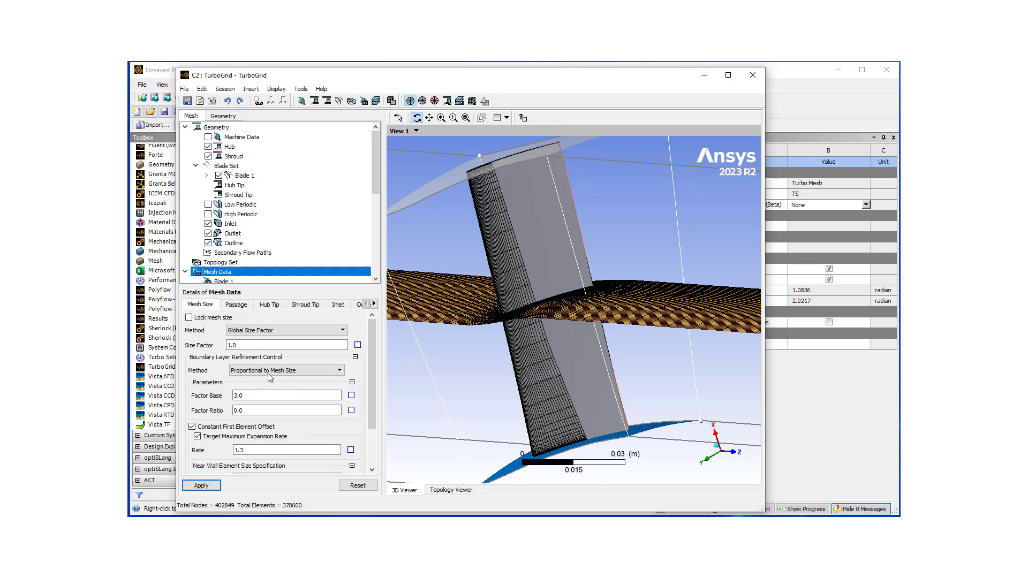
pyautogui.click(241, 305)
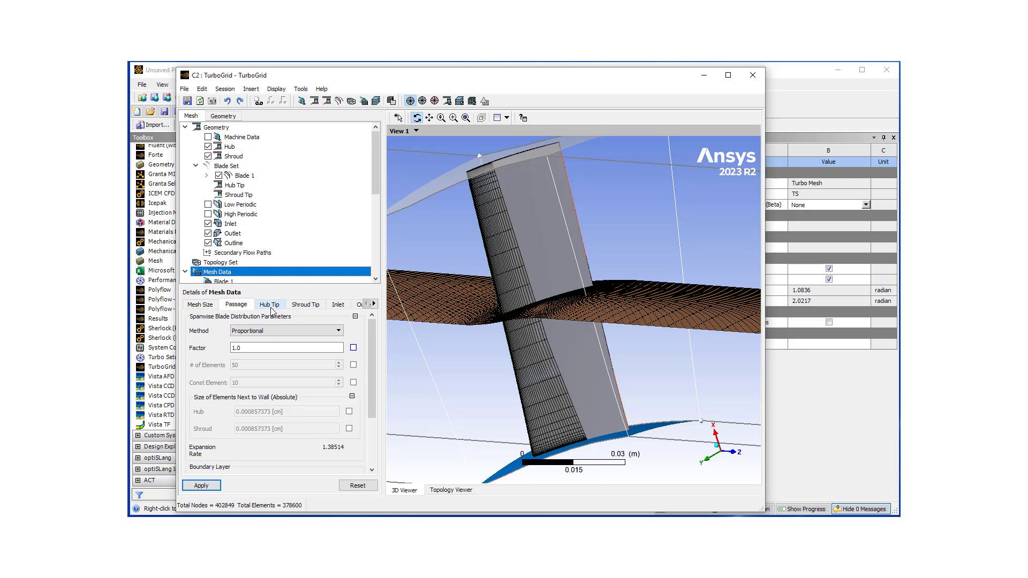
pyautogui.click(273, 306)
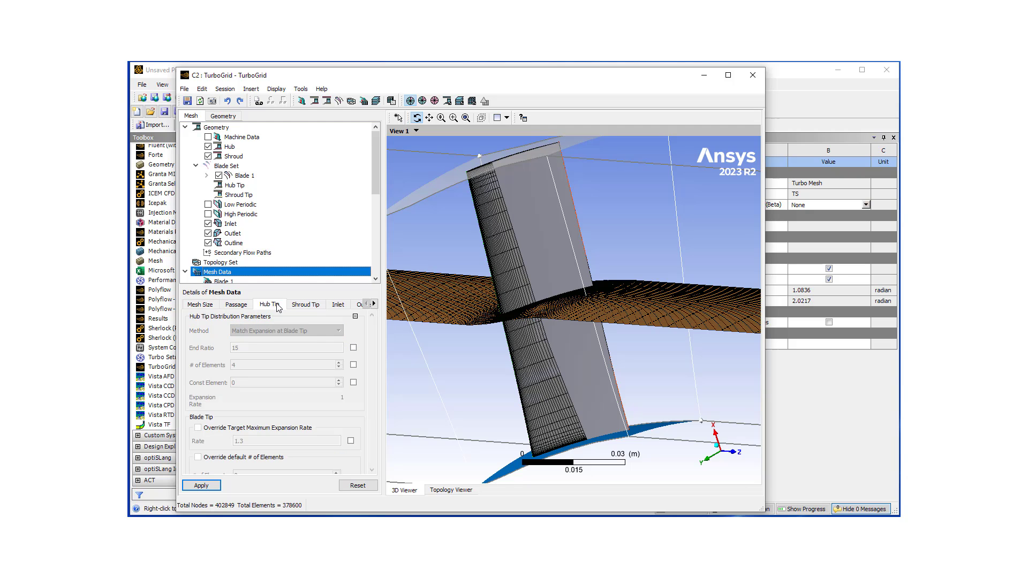
pyautogui.click(305, 306)
pyautogui.click(338, 305)
pyautogui.click(359, 305)
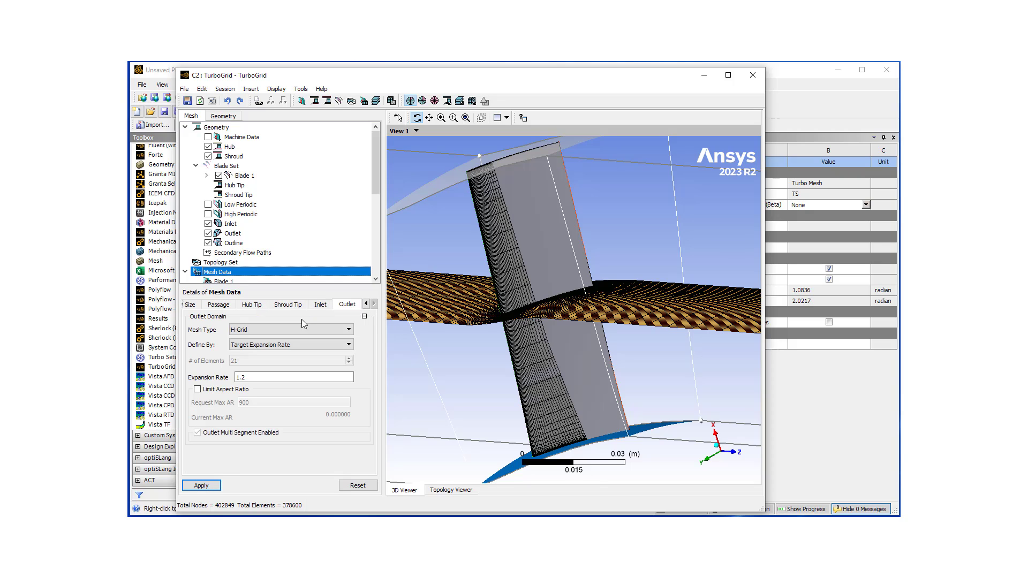